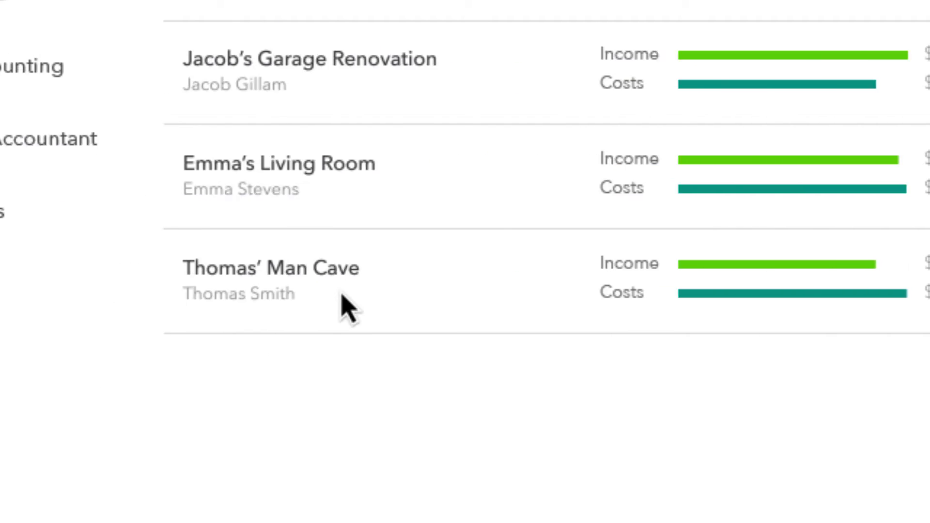
Step: Open the Thomas' Man Cave project details, then list customers for the Emma's Office project
{"action": "left_click", "coordinate": [363, 268]}
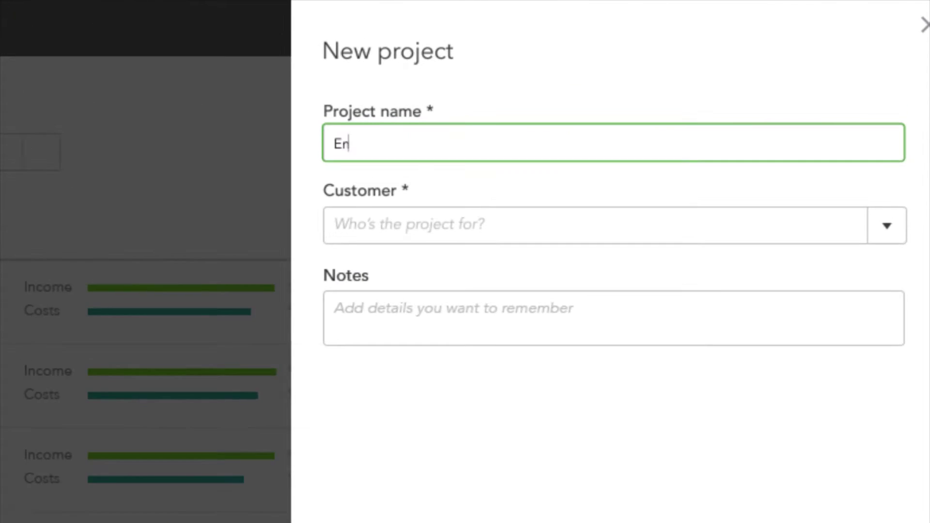
{"action": "type", "text": "ma's Office"}
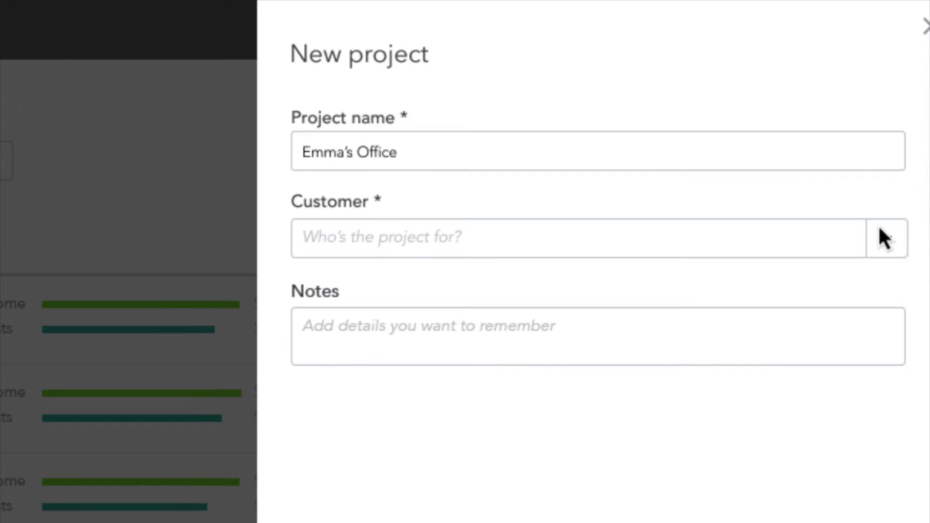
{"action": "left_click", "coordinate": [884, 236]}
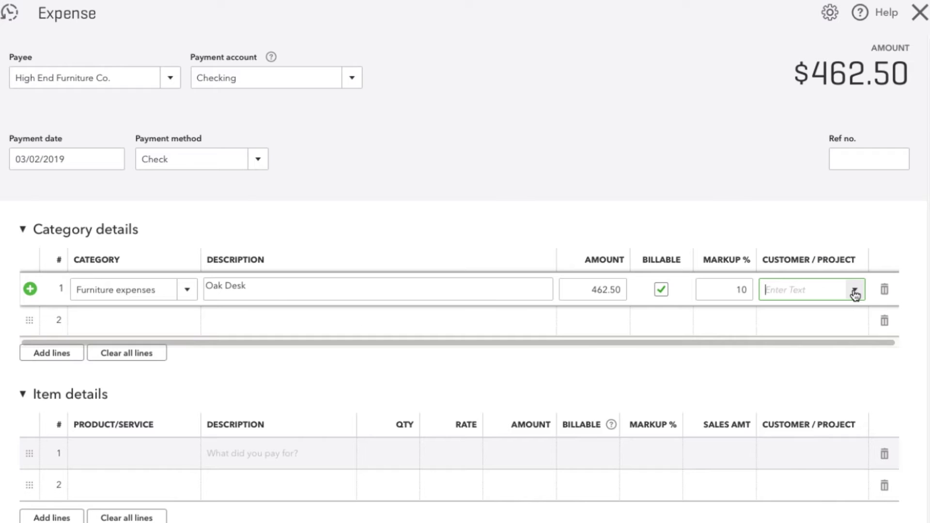
Step: Show the customer and project choices for the $462.50 Oak Desk expense line
{"action": "left_click", "coordinate": [856, 290]}
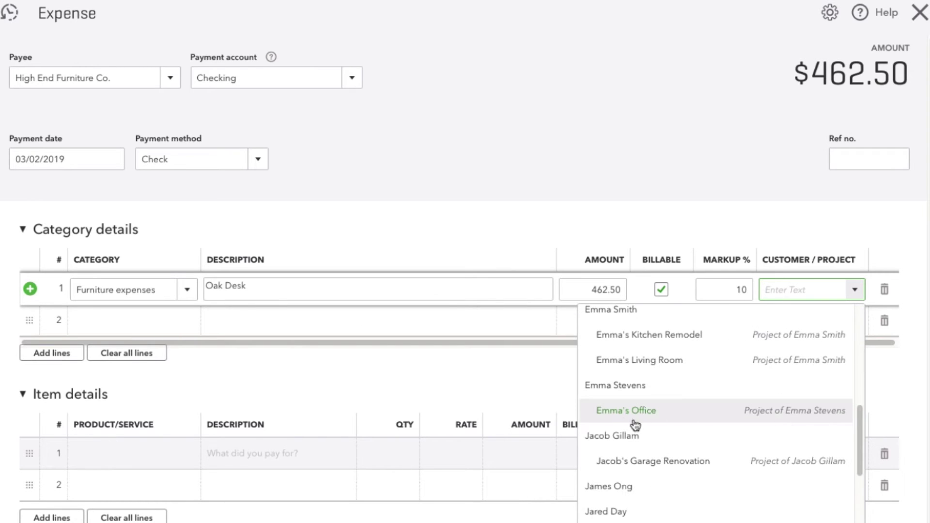